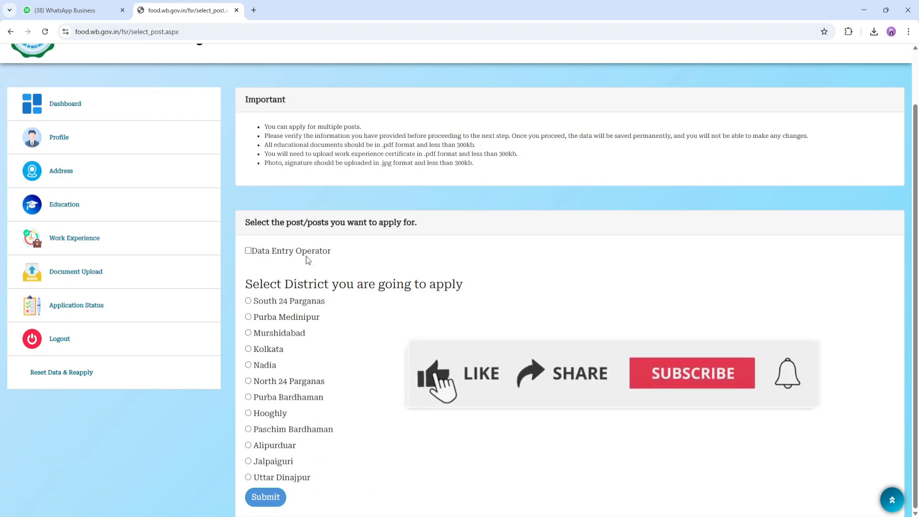
- Preview the post selection by ticking, unticking and re-ticking the Data Entry Operator post
left_click(247, 251)
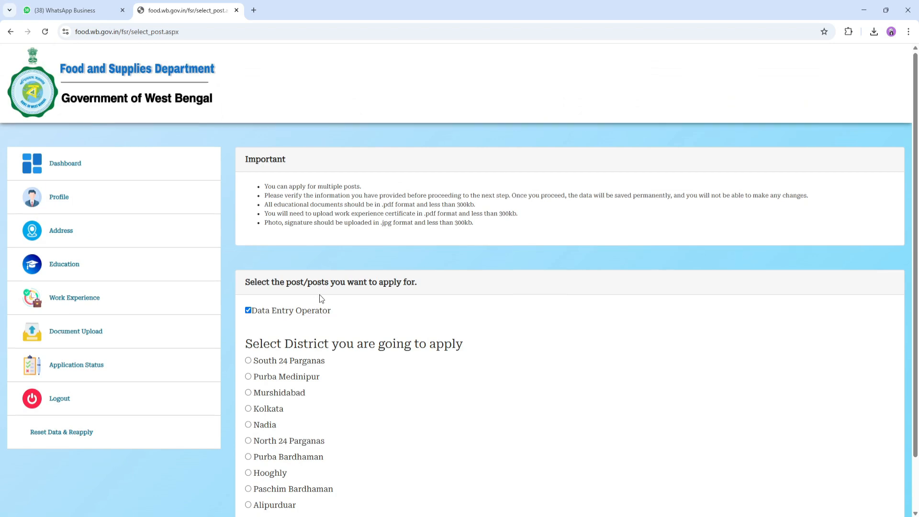
scroll(320, 294, "down", 2)
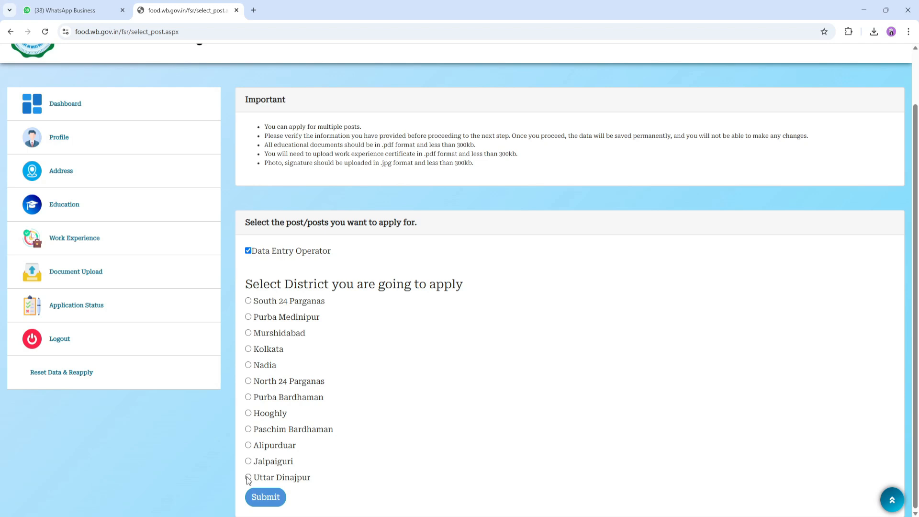
left_click(265, 255)
left_click(249, 251)
scroll(249, 253, "up", 2)
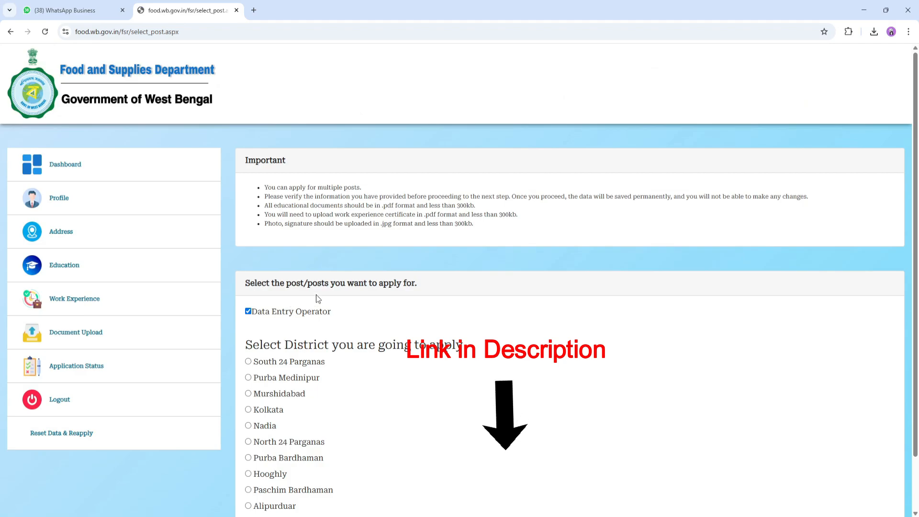
scroll(316, 294, "down", 2)
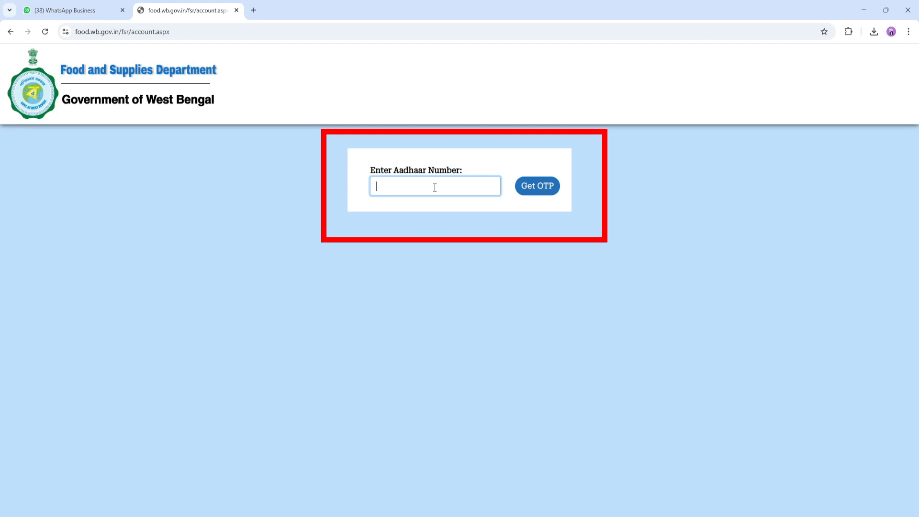
- Enter the applicant's Aadhaar number and request an OTP for it
type("52")
left_click(544, 191)
left_click(359, 191)
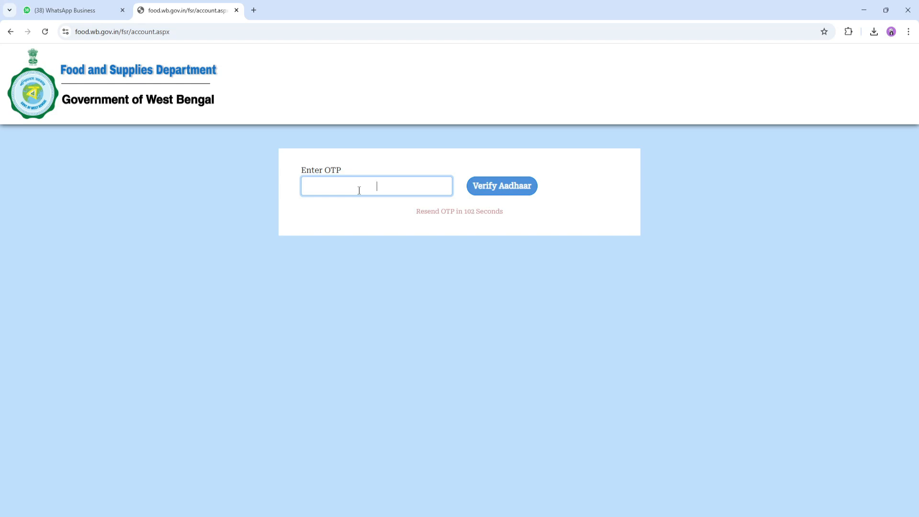
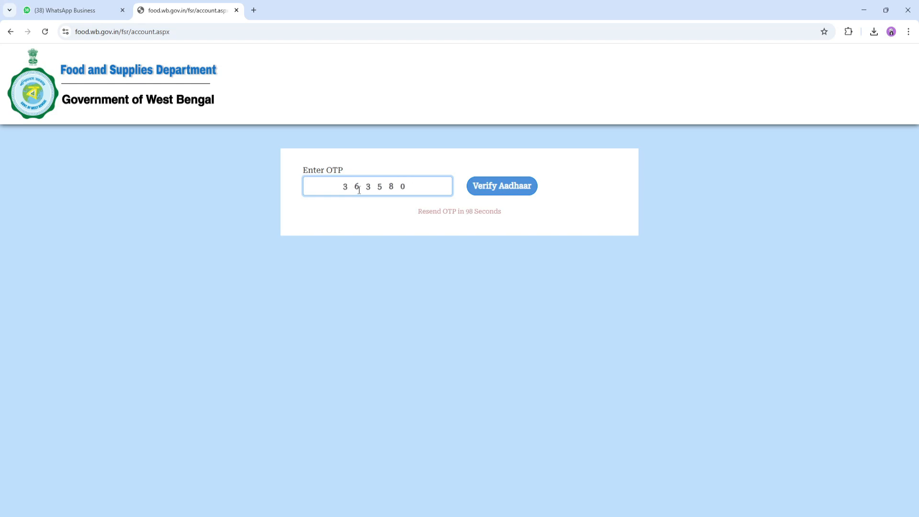
- Verify the Aadhaar with the received OTP and continue to post selection
left_click(508, 192)
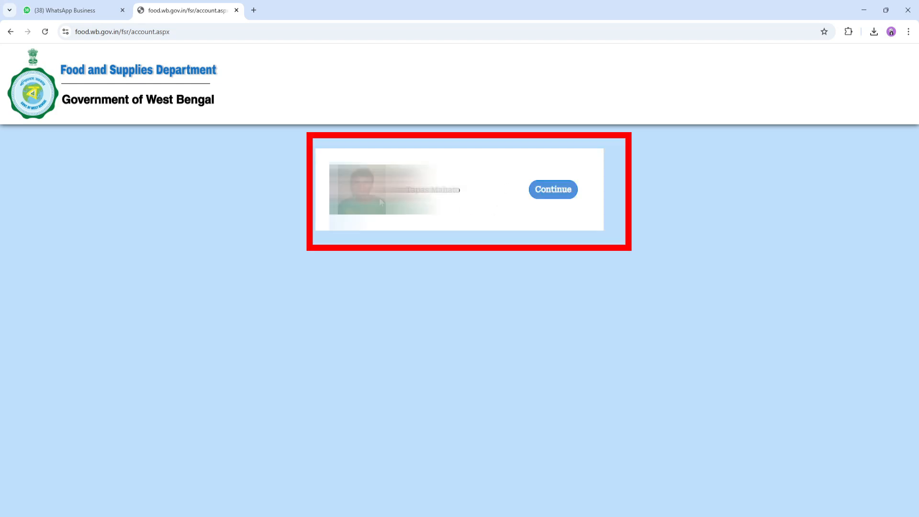
left_click(562, 194)
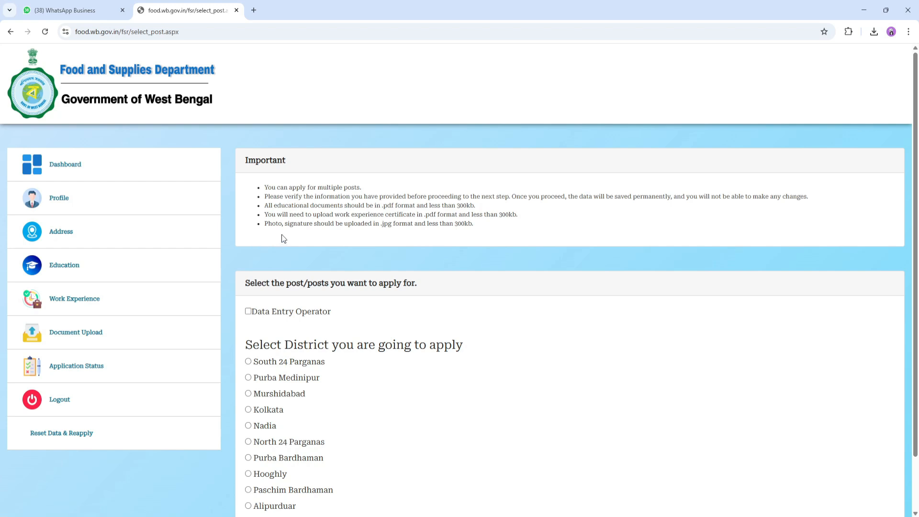
- Choose the Data Entry Operator post in Uttar Dinajpur district, submit, and confirm with Yes
scroll(282, 240, "down", 1)
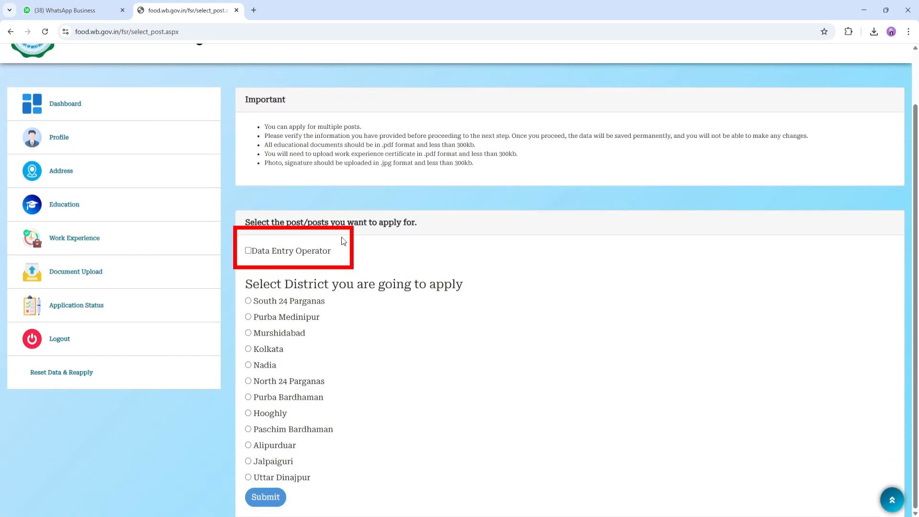
left_click(248, 252)
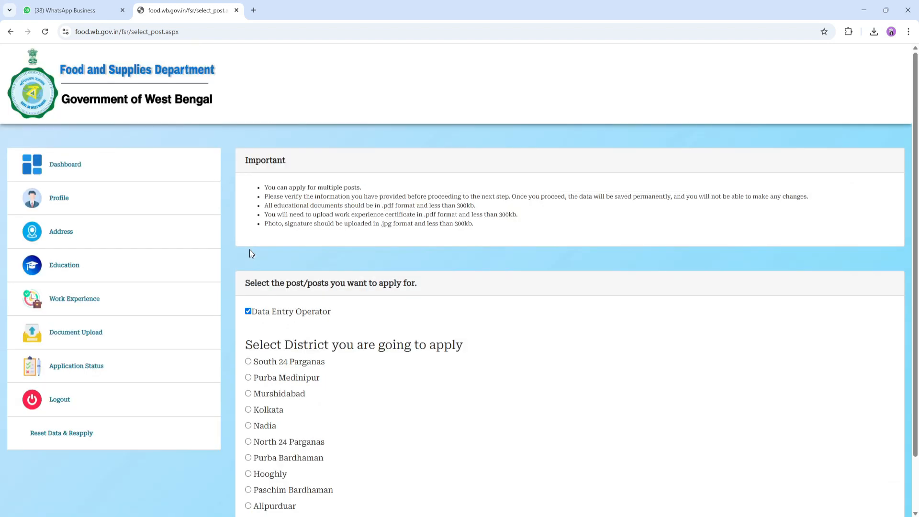
scroll(324, 293, "down", 2)
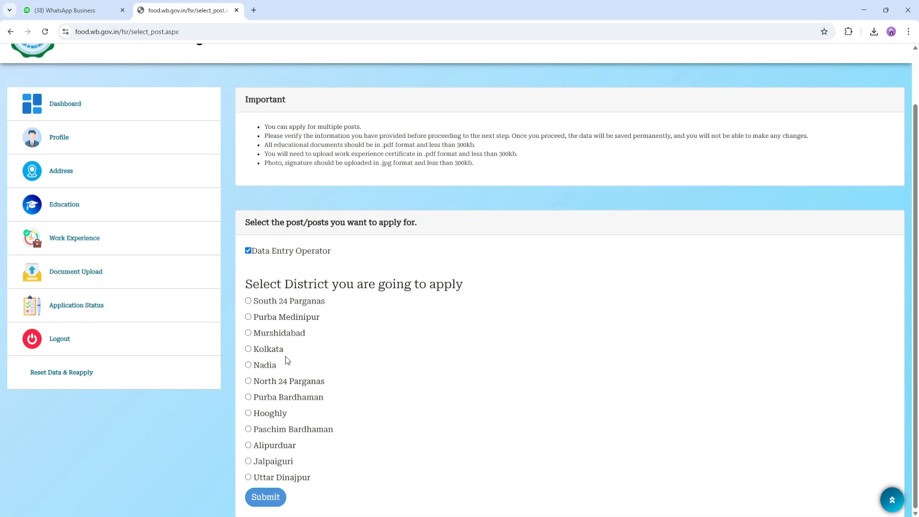
left_click(248, 477)
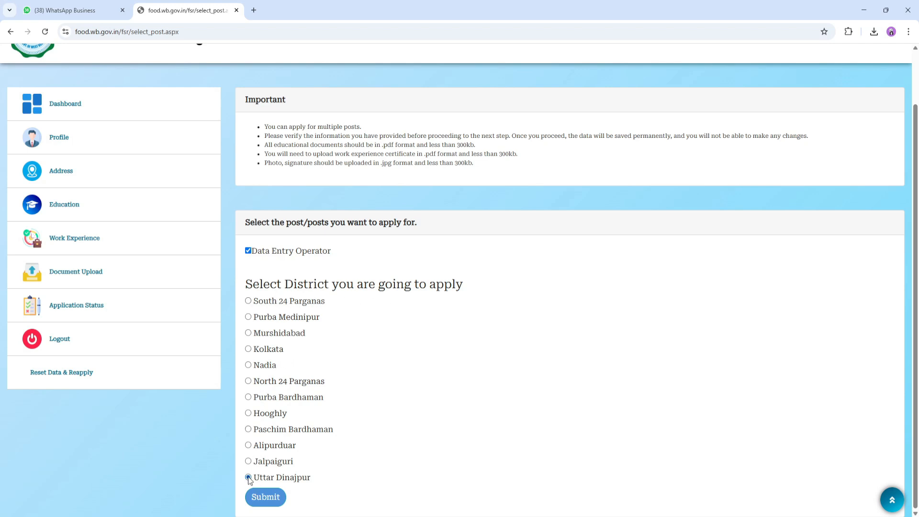
left_click(278, 504)
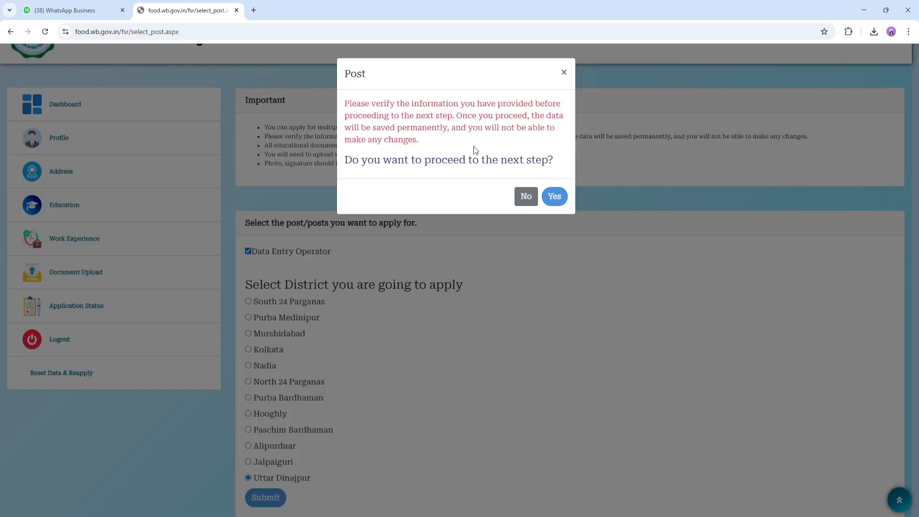
left_click(555, 200)
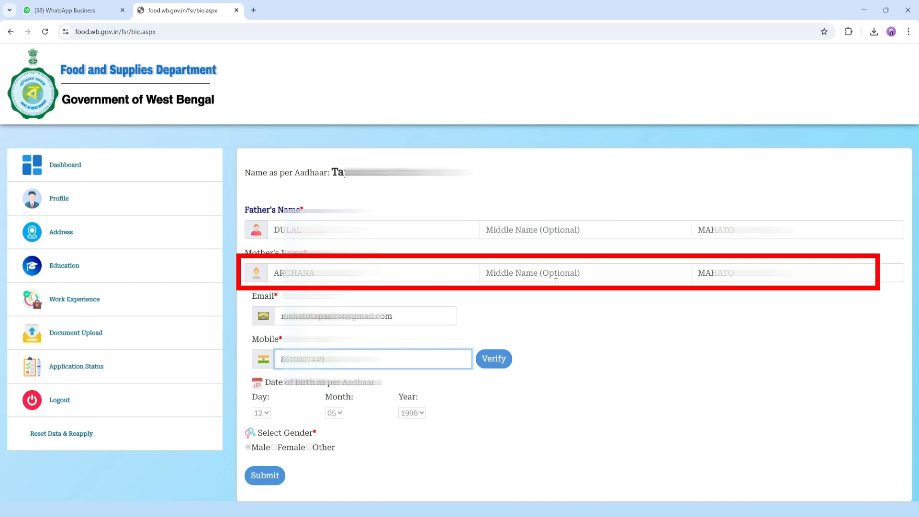
- Verify the mobile number with its OTP, then submit the profile and confirm saving it
left_click(396, 335)
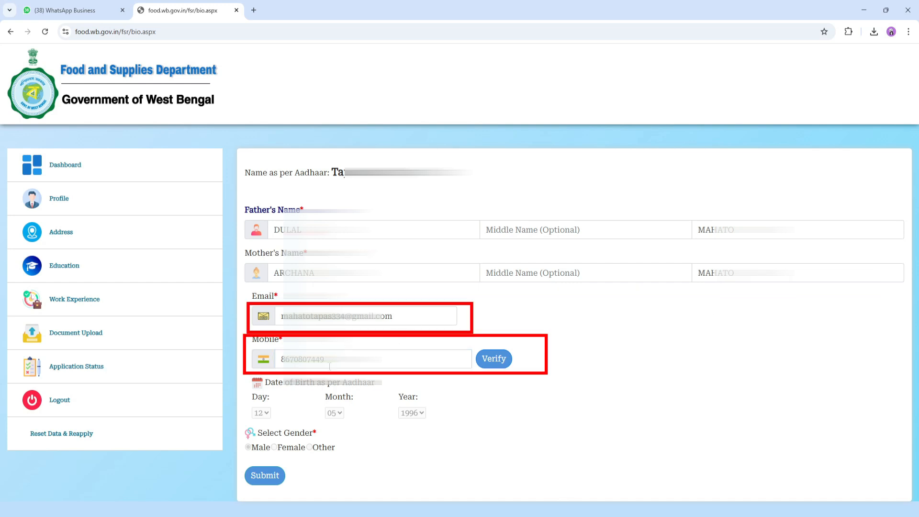
left_click(493, 359)
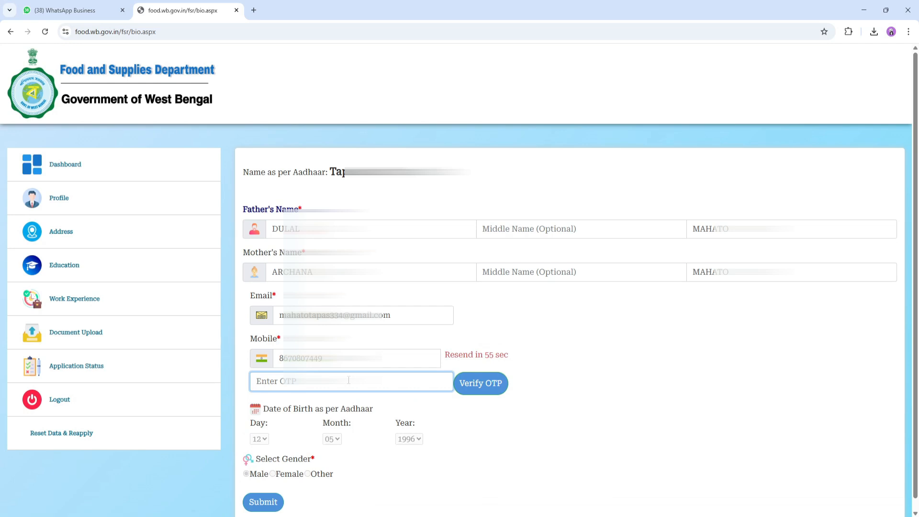
left_click(475, 390)
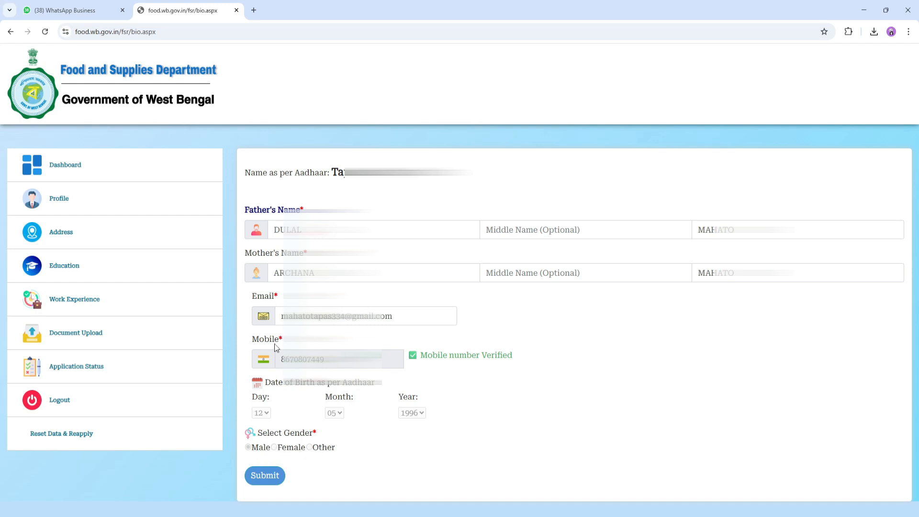
left_click(266, 476)
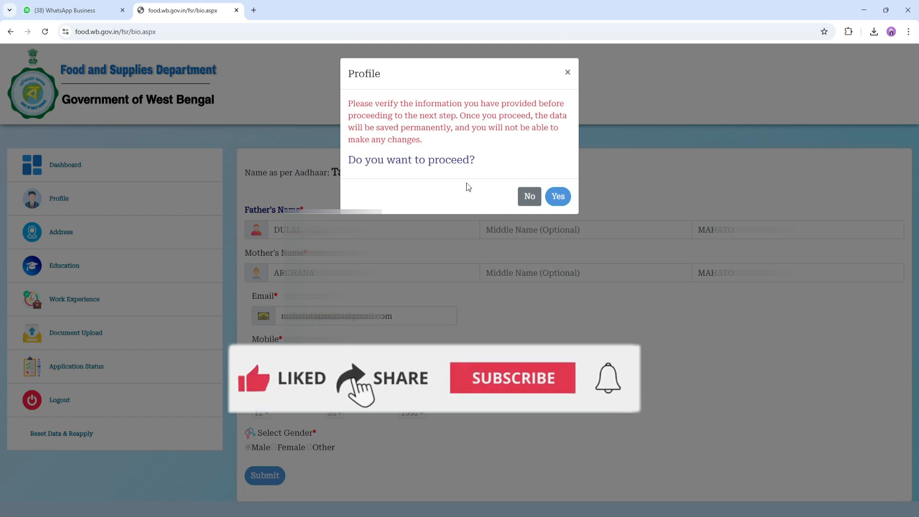
left_click(565, 197)
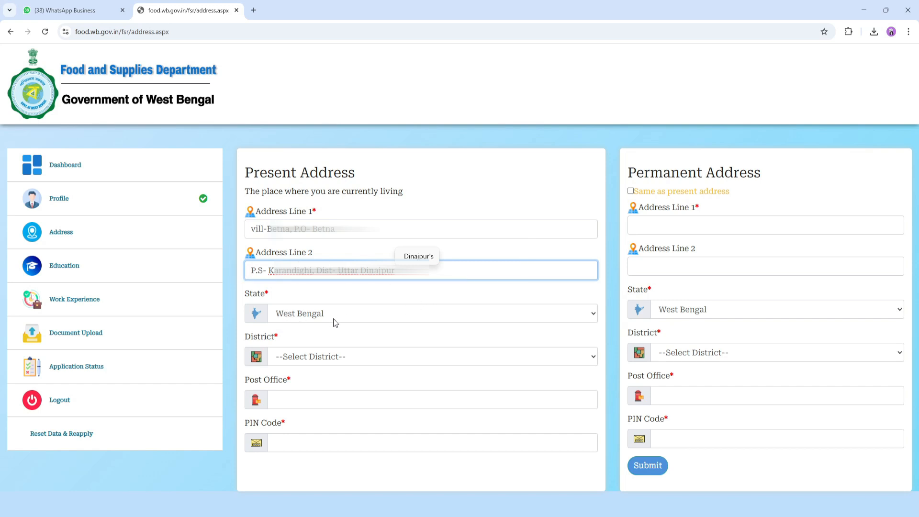
- Fill in the present address district, post office and PIN code
left_click(324, 366)
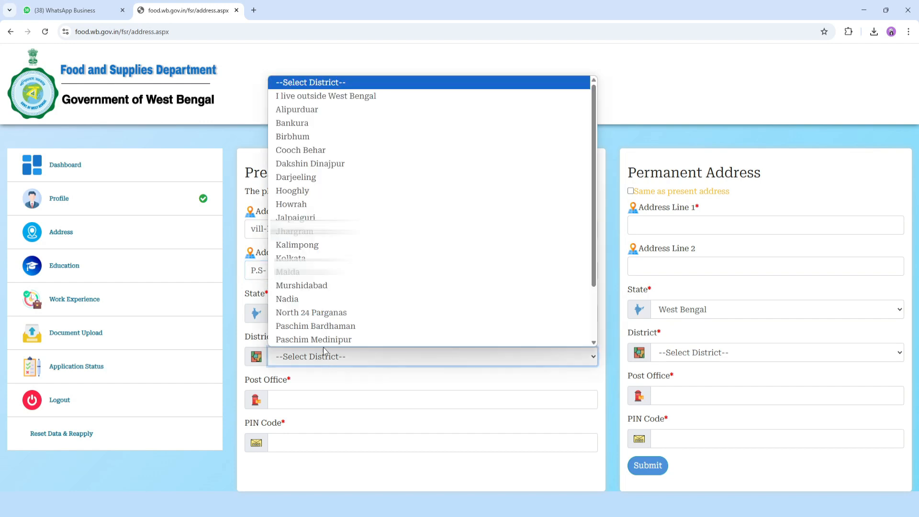
scroll(335, 299, "down", 2)
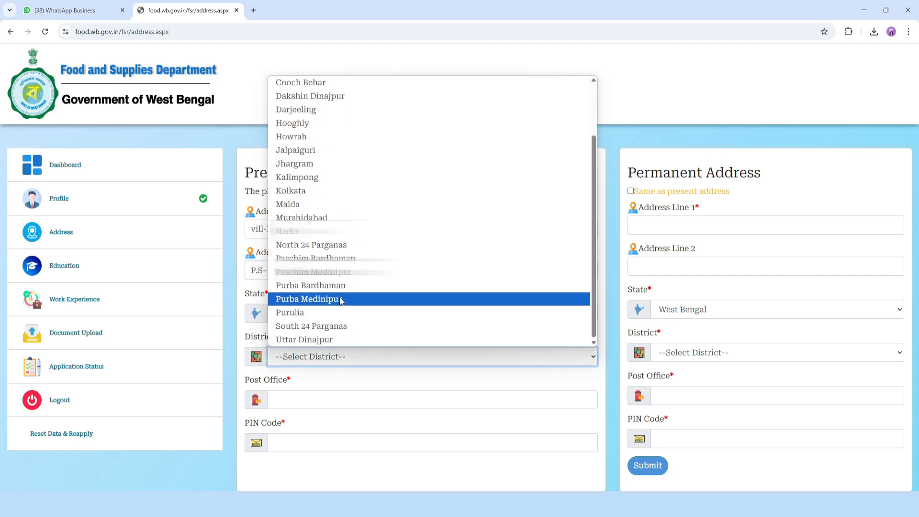
left_click(330, 339)
left_click(302, 404)
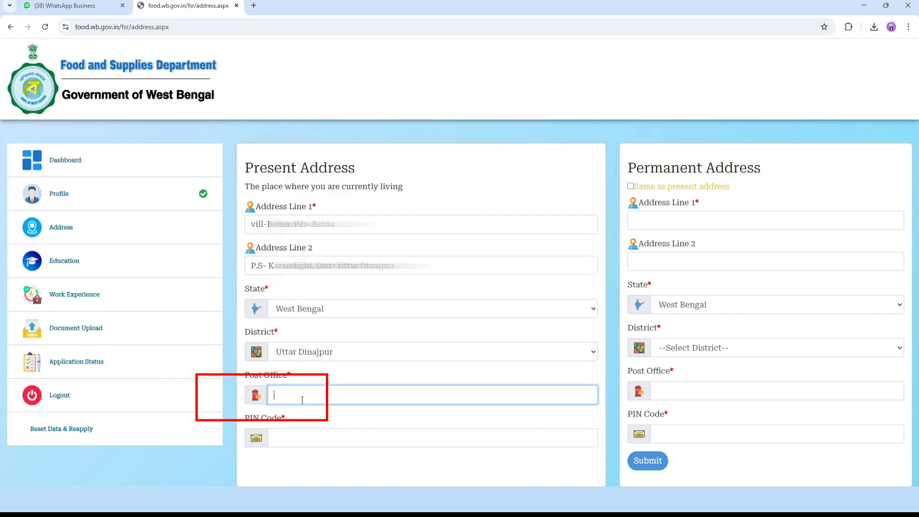
type("B")
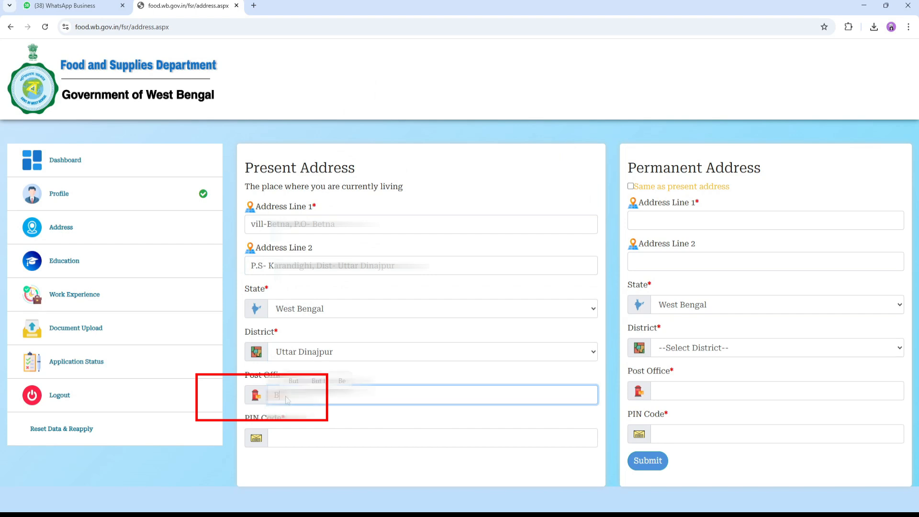
type("etna")
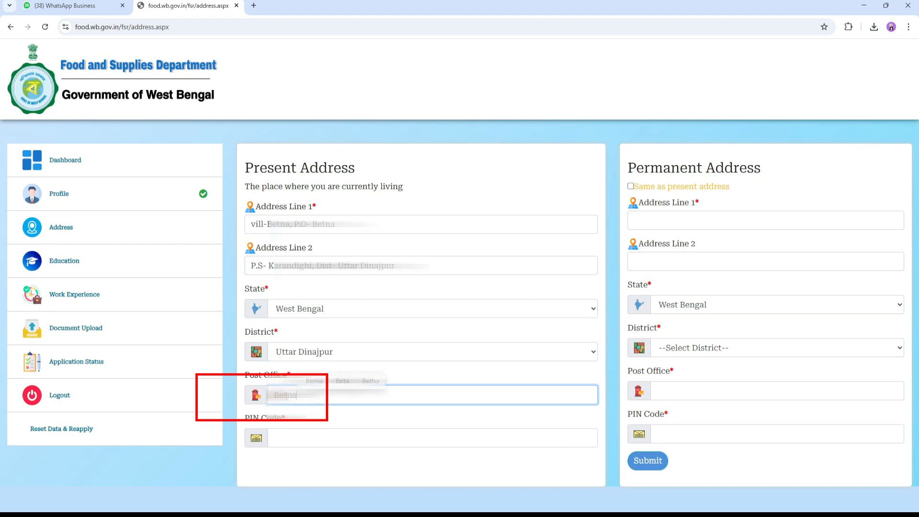
left_click(315, 441)
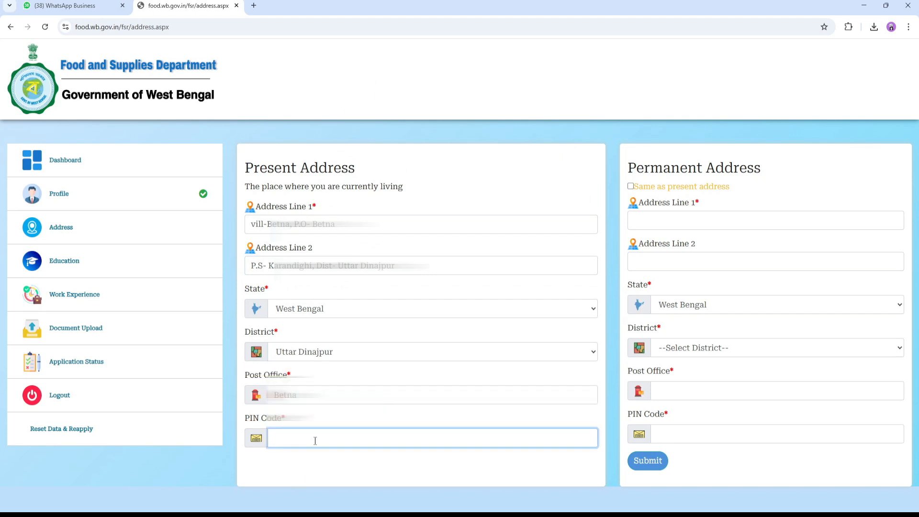
type("733210")
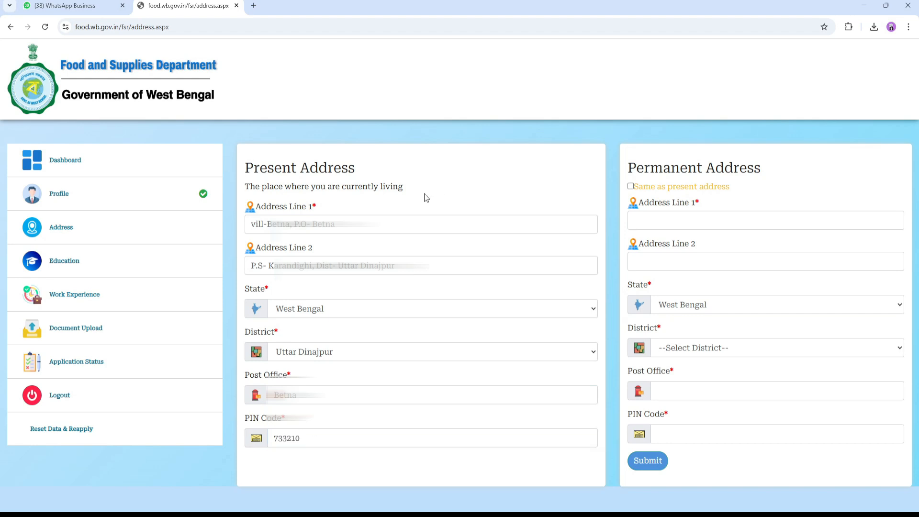
- Reuse the present address as permanent address and save the address details permanently
left_click(631, 187)
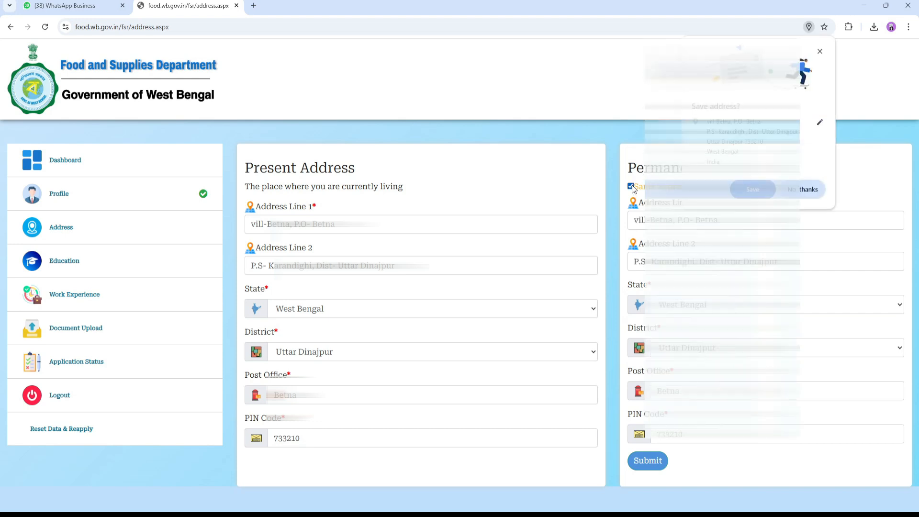
left_click(802, 192)
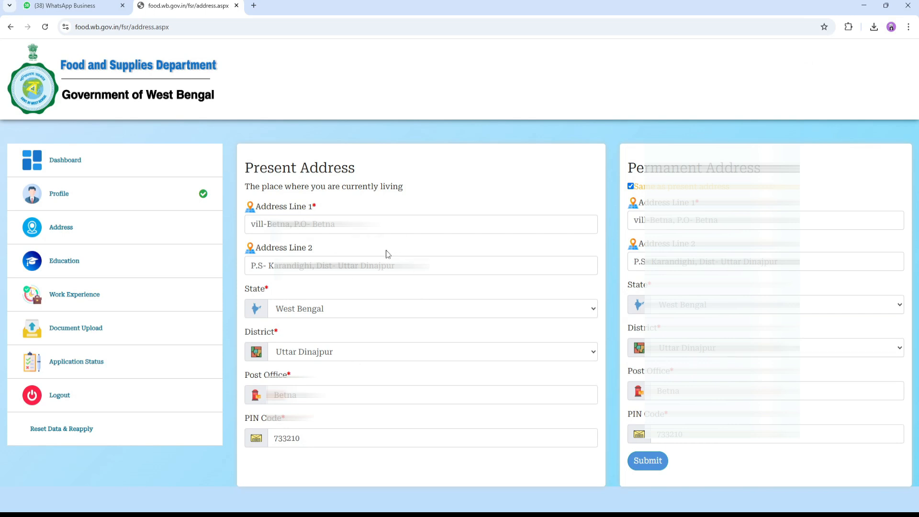
left_click(649, 462)
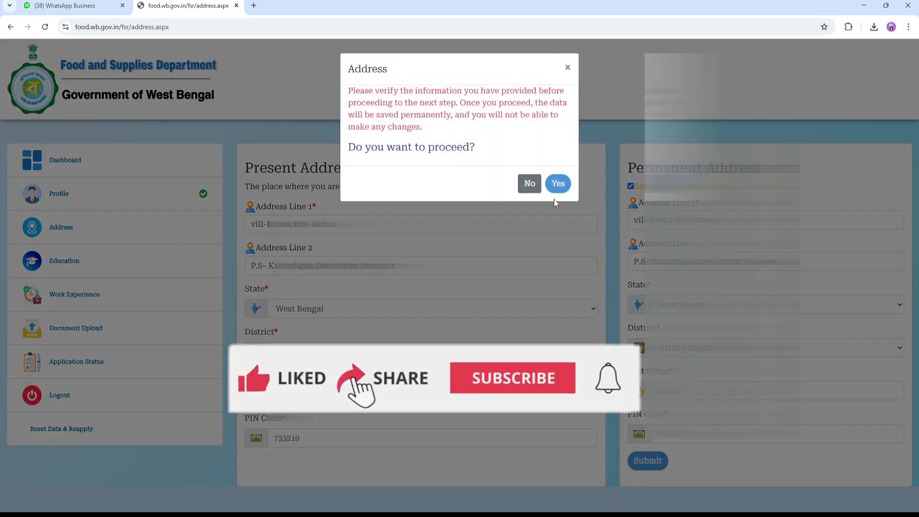
left_click(558, 184)
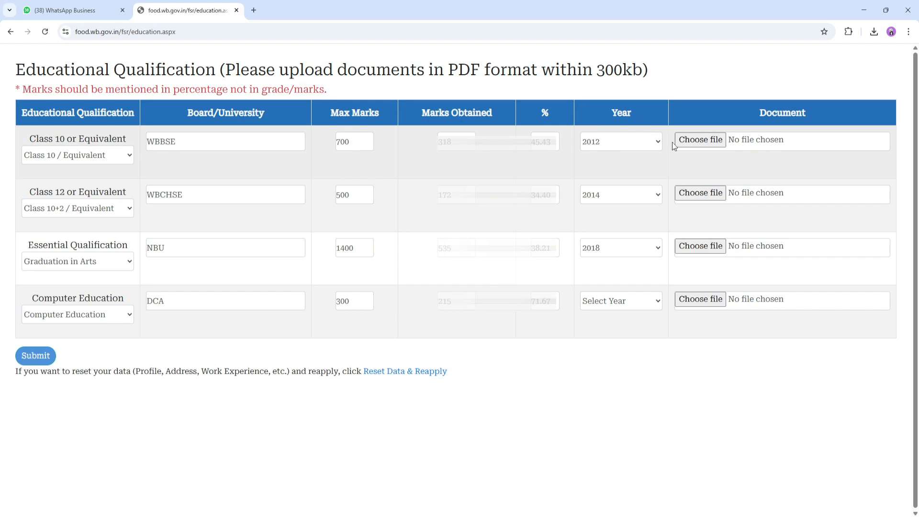
- Attach the Class 10 certificate PDF and save the education details permanently
left_click(698, 142)
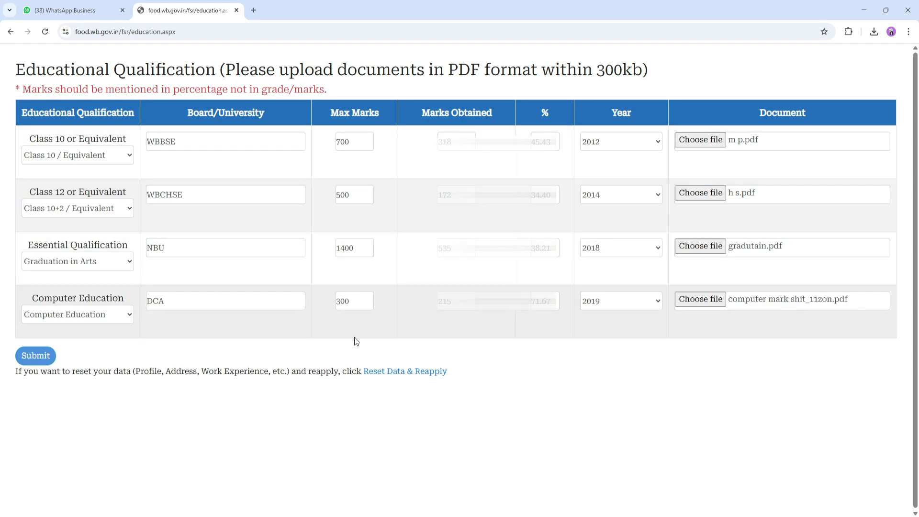
left_click(38, 357)
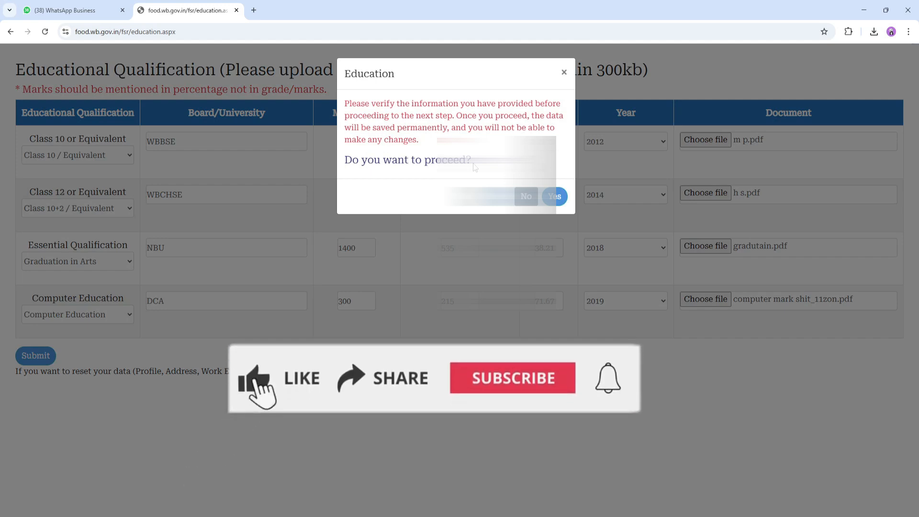
left_click(558, 199)
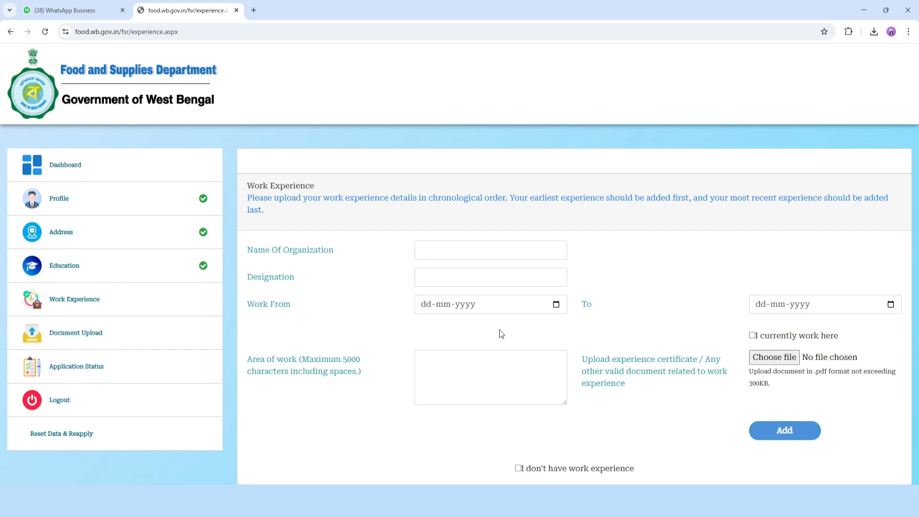
- Tick 'I don't have work experience', submit it, and confirm the permanent save
left_click(519, 468)
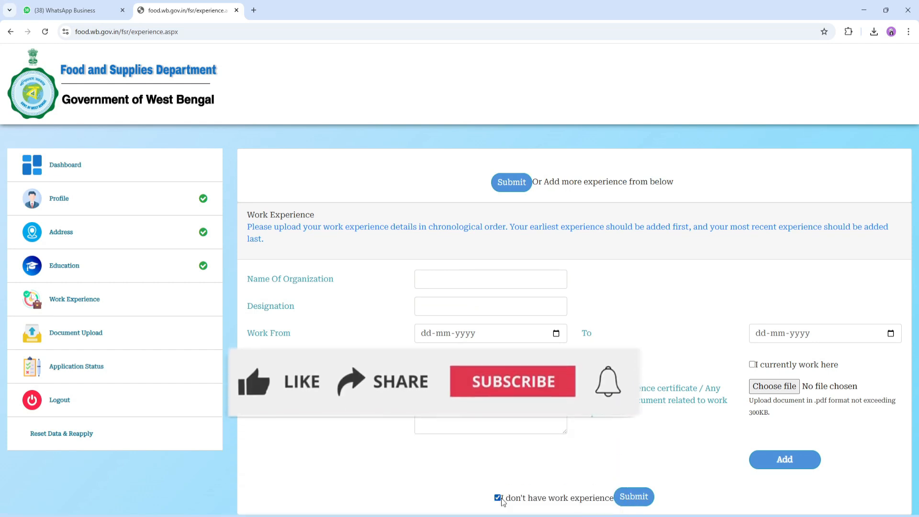
left_click(634, 497)
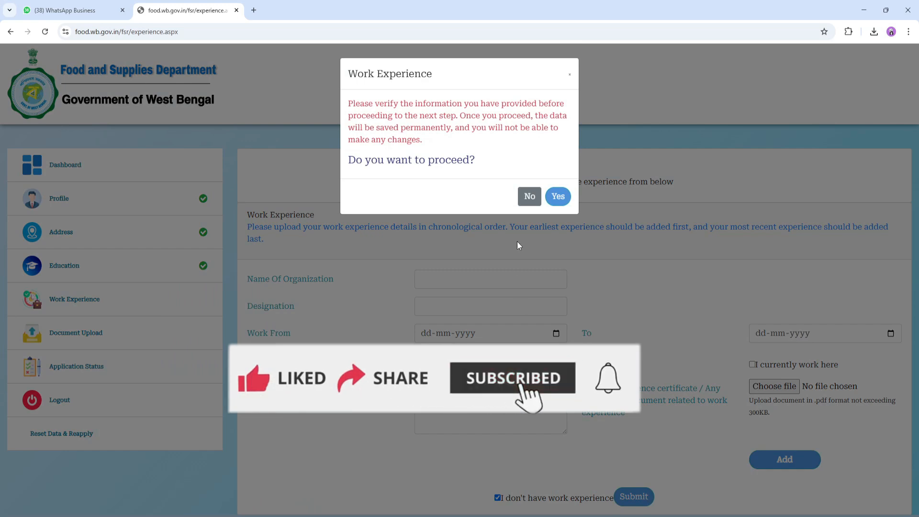
left_click(561, 198)
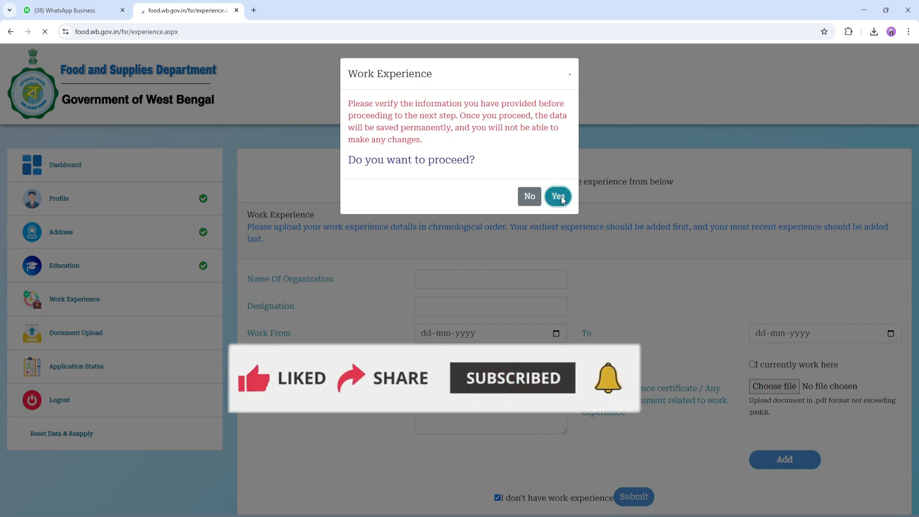